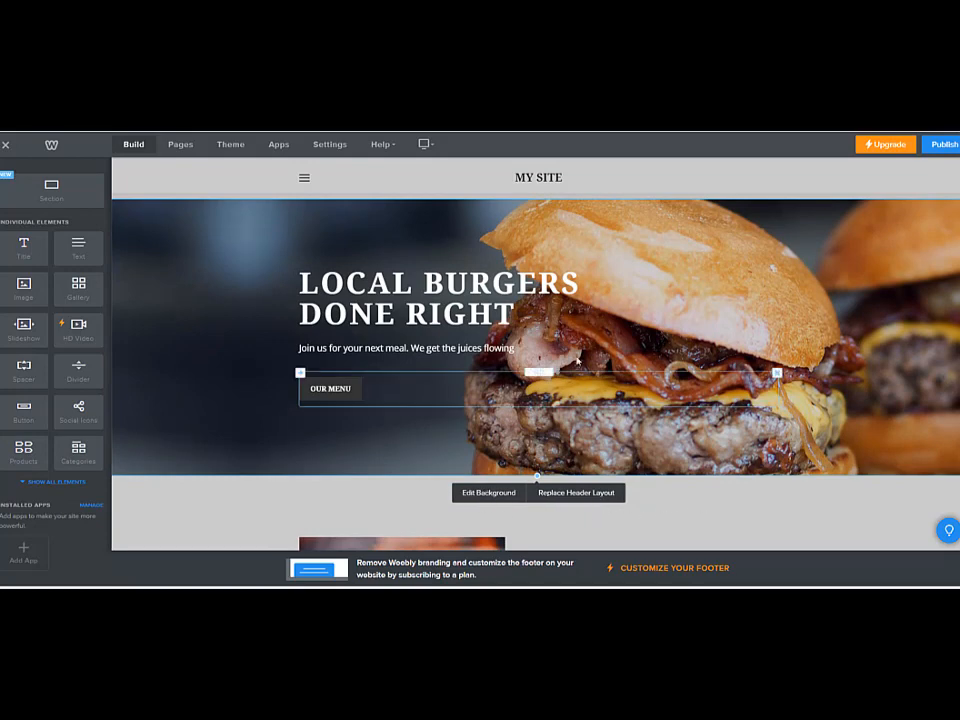
Replace the header background image with tinz.png uploaded from the computer and save the new background
left_click(491, 493)
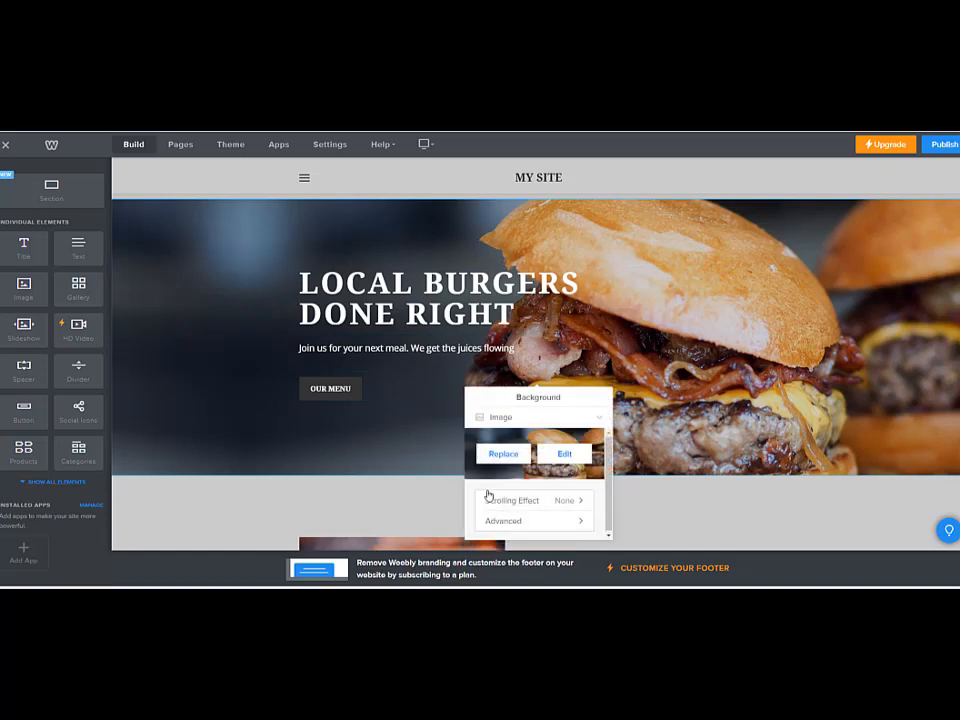
left_click(506, 458)
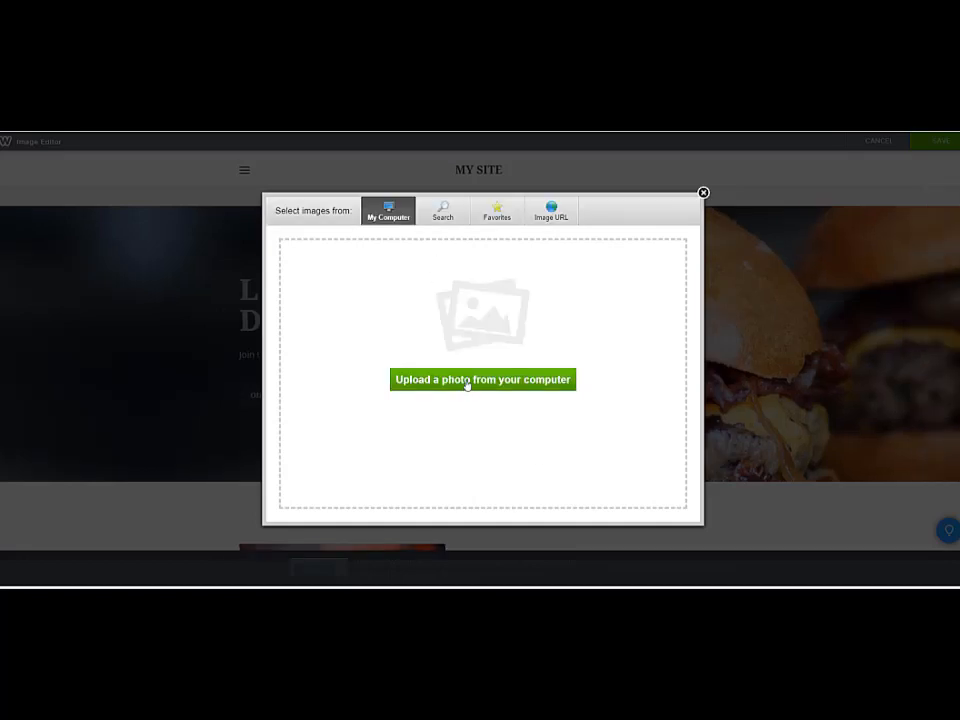
left_click(466, 380)
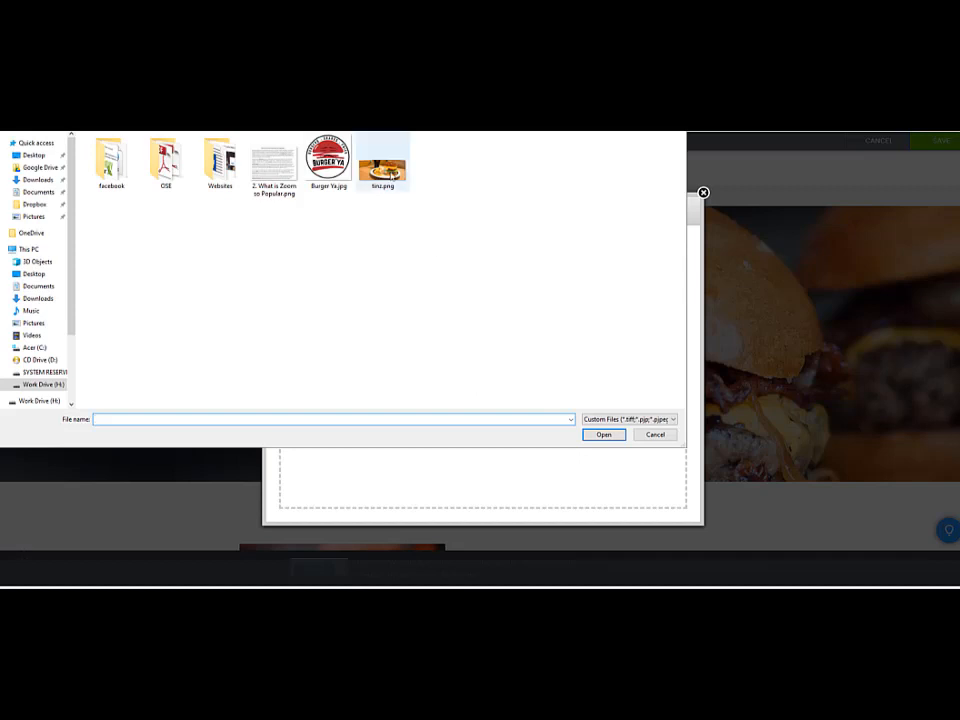
left_click(391, 175)
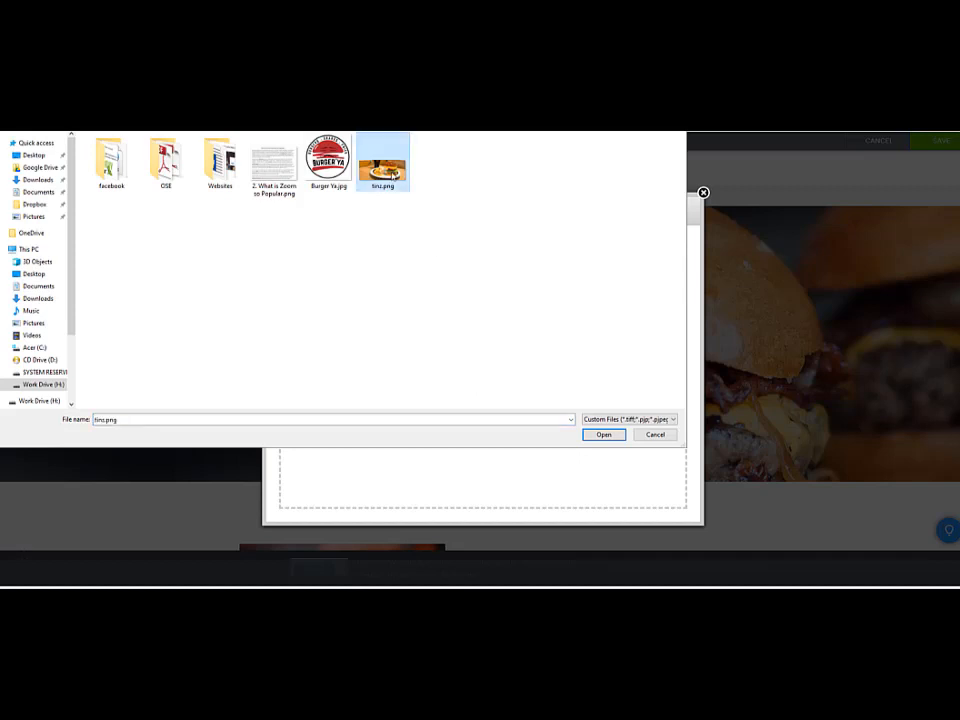
left_click(606, 435)
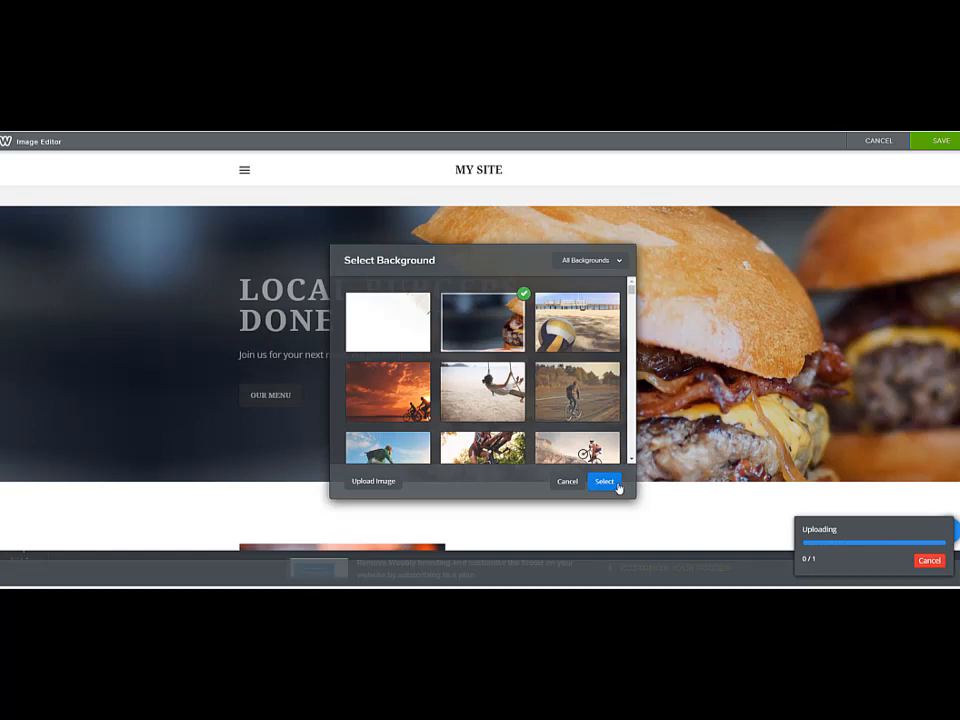
left_click(606, 482)
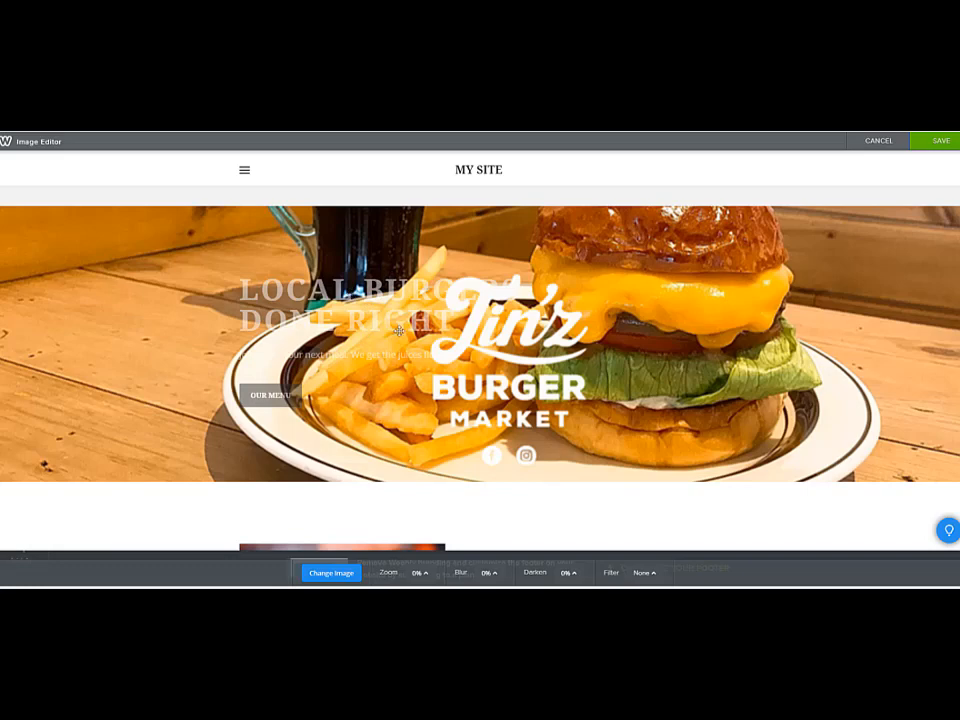
left_click(941, 143)
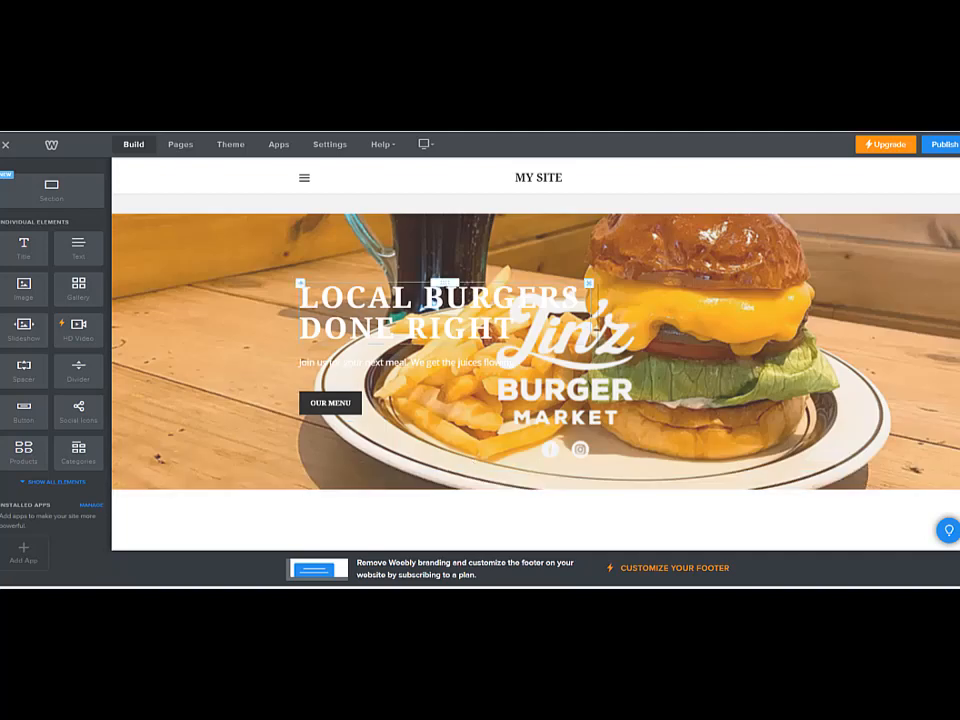
Delete the "Local Burgers Done Right" headline and the spacer above the Our Menu button from the header
left_click(590, 285)
left_click(566, 251)
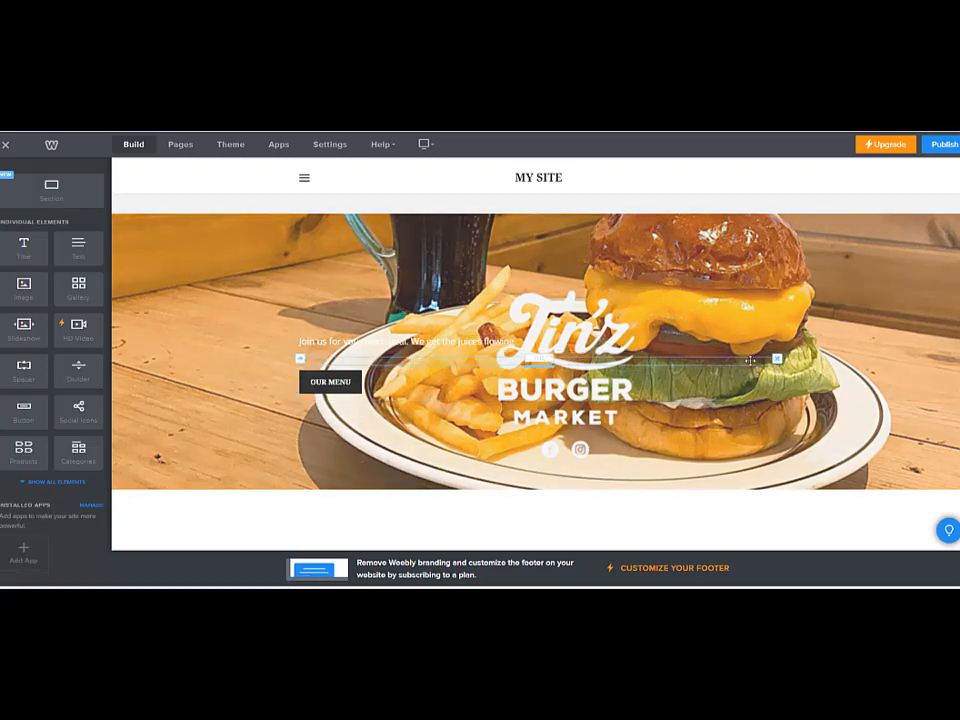
left_click(777, 359)
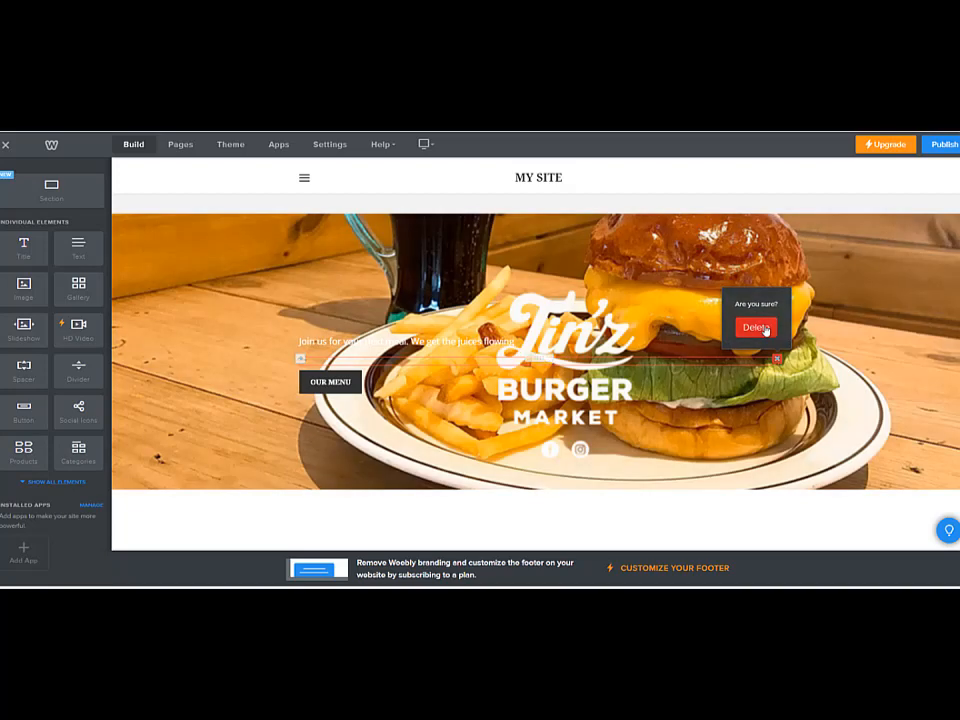
left_click(754, 326)
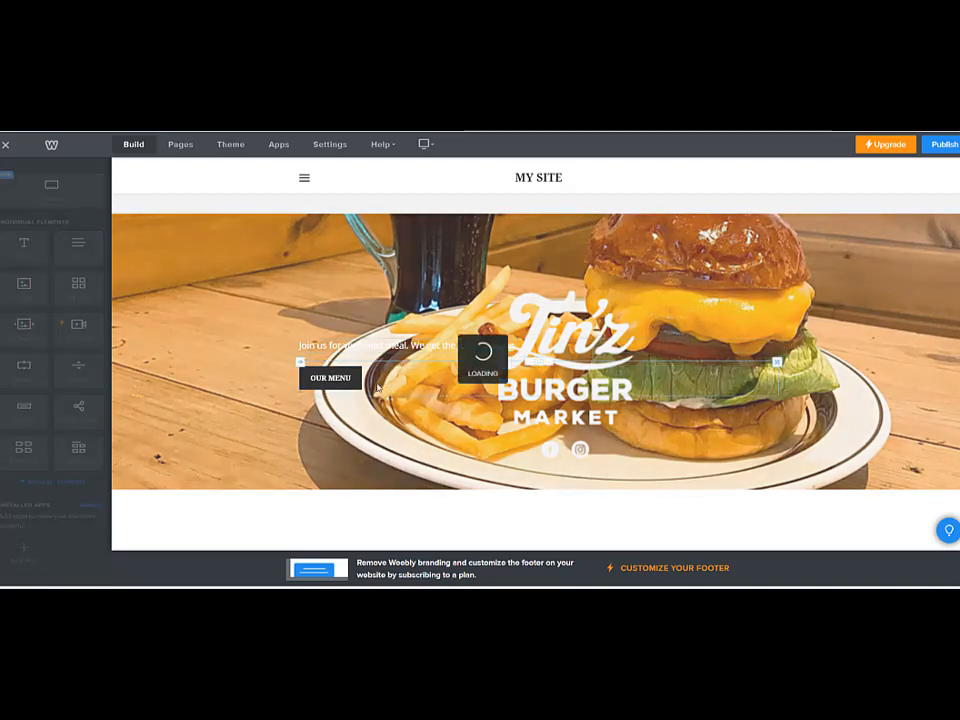
Delete the Our Menu button and the spacer above the "Join us for your next meal" text from the header
left_click(779, 362)
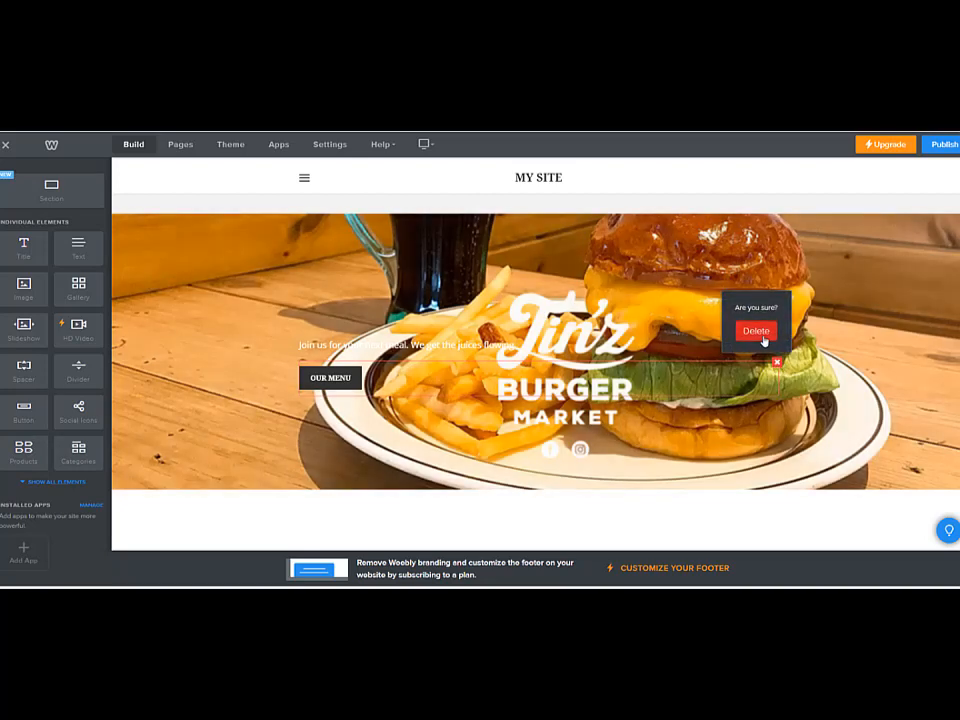
left_click(754, 329)
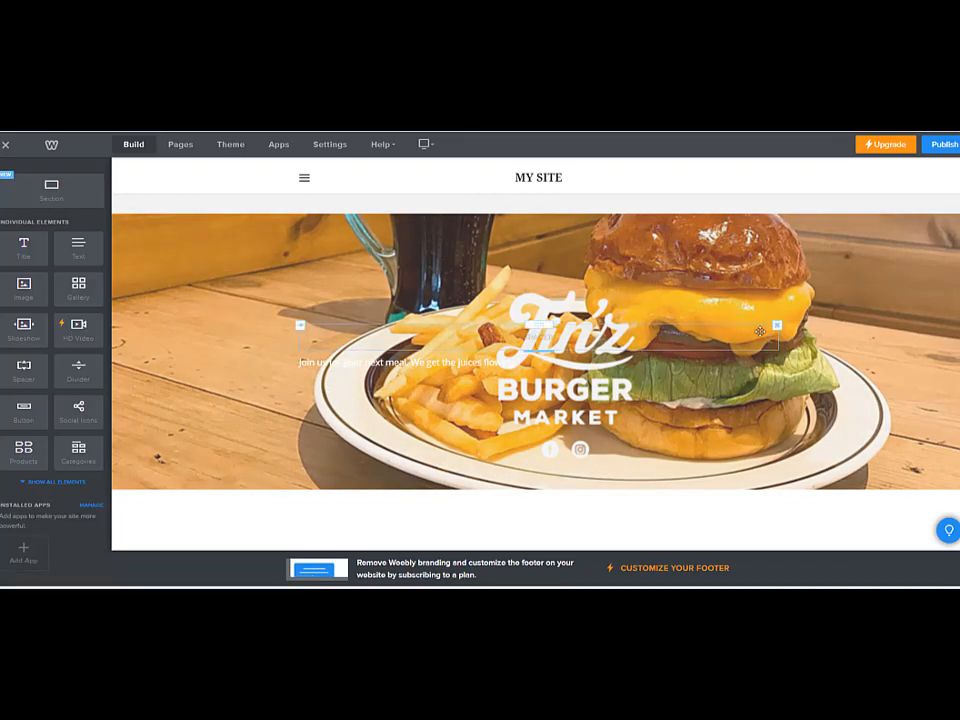
left_click(777, 325)
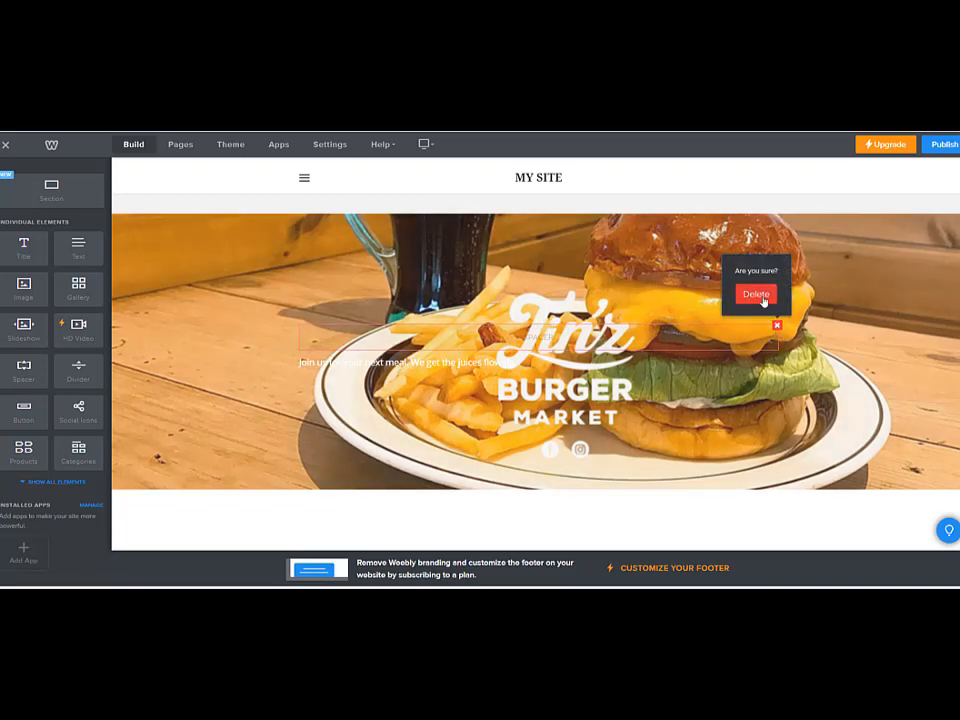
left_click(760, 297)
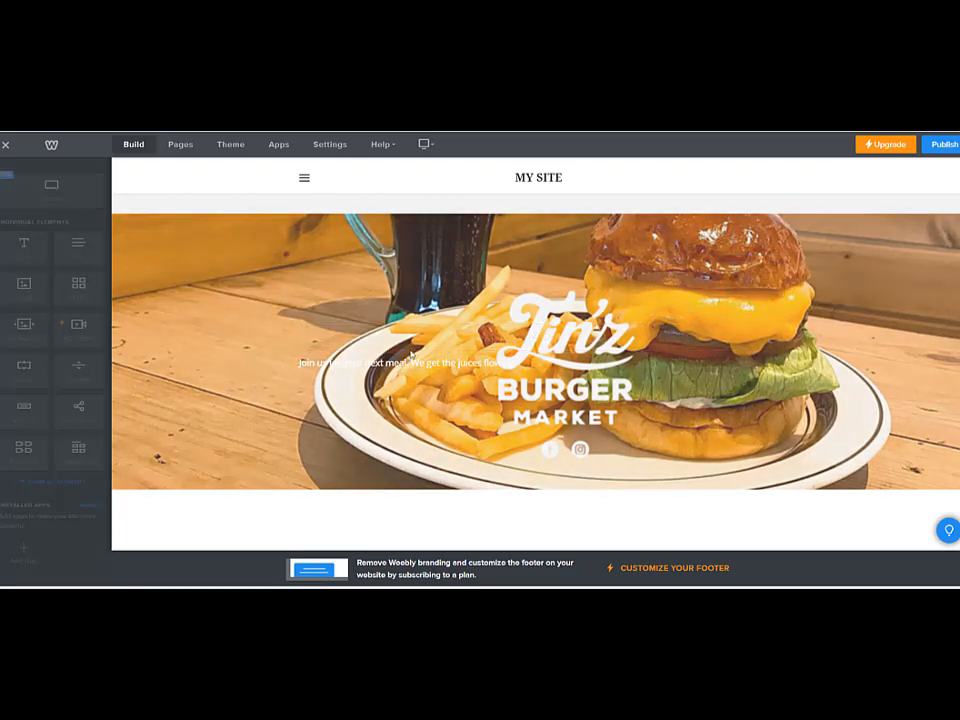
Delete the "Join us for your next meal" text line from the header
left_click(392, 352)
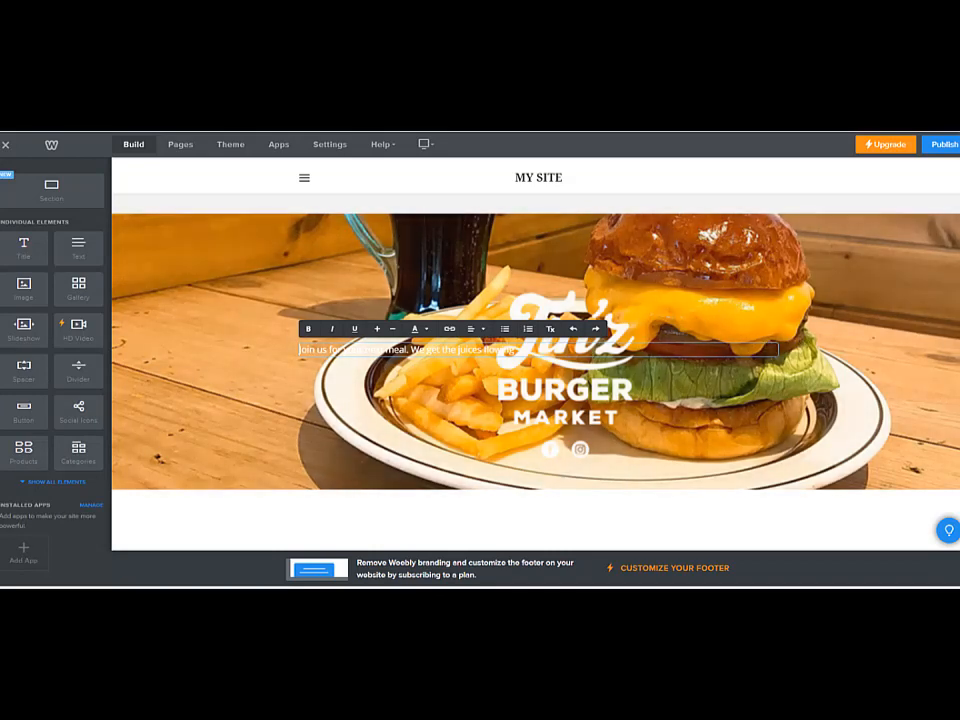
left_click(782, 347)
left_click(778, 345)
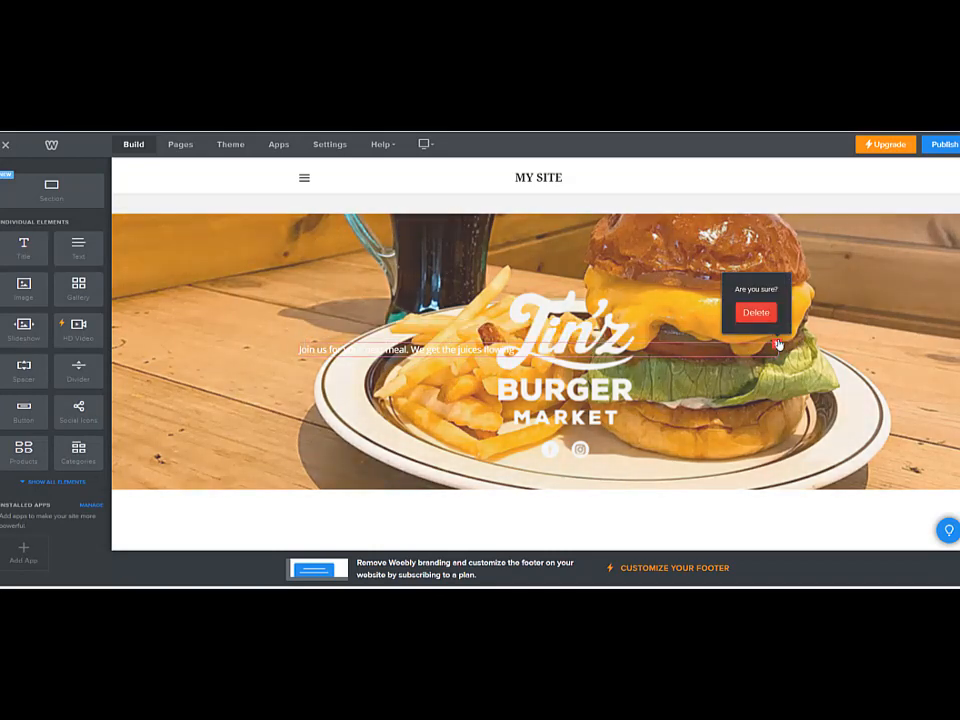
left_click(754, 313)
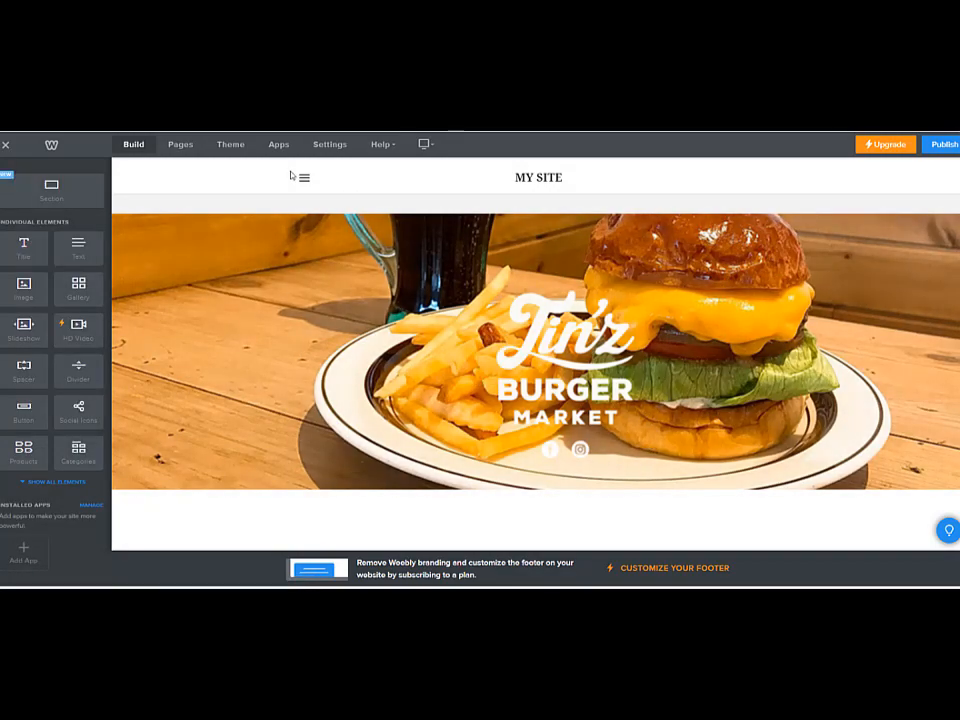
Look through the page's editable images, texts and menu prices down to the address block in the Hours & Location section
scroll(480, 353, "down", 3)
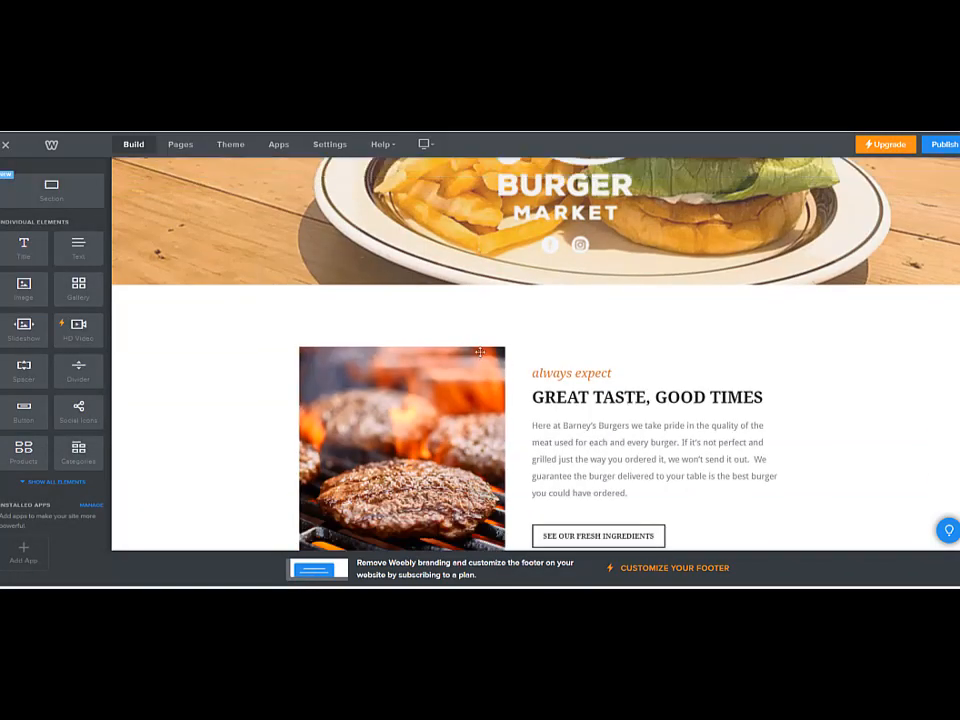
scroll(480, 352, "down", 2)
left_click(441, 316)
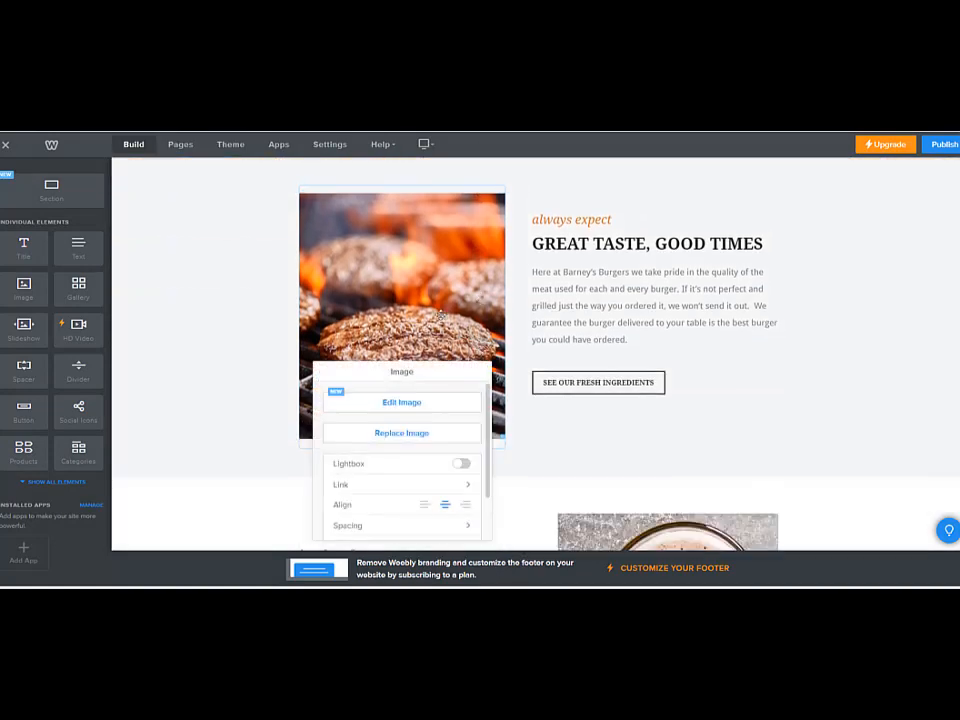
left_click(626, 302)
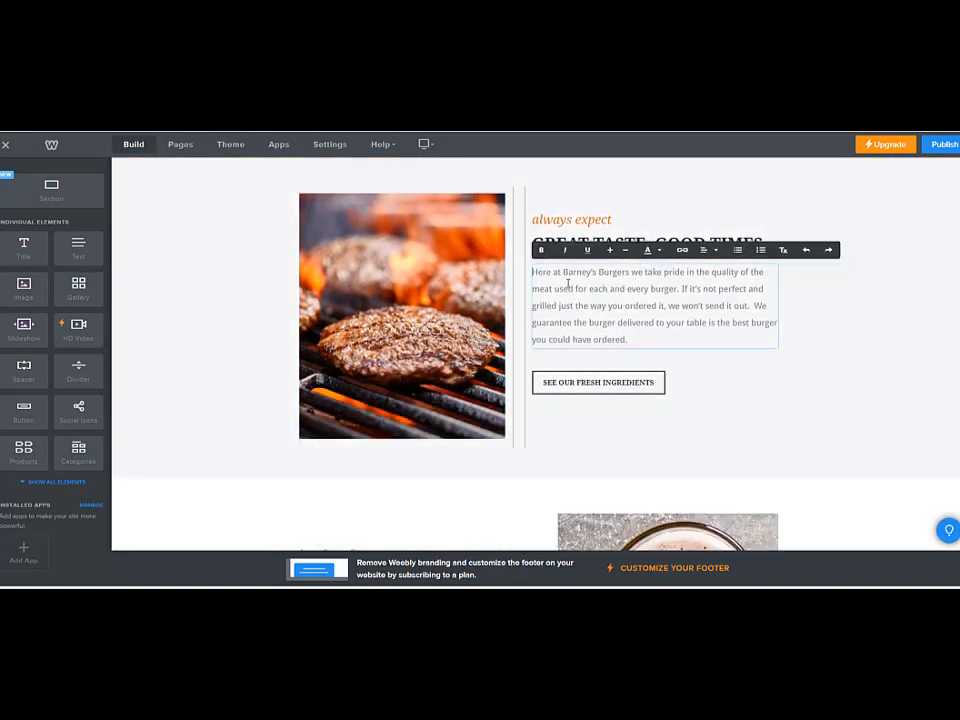
scroll(600, 388, "down", 3)
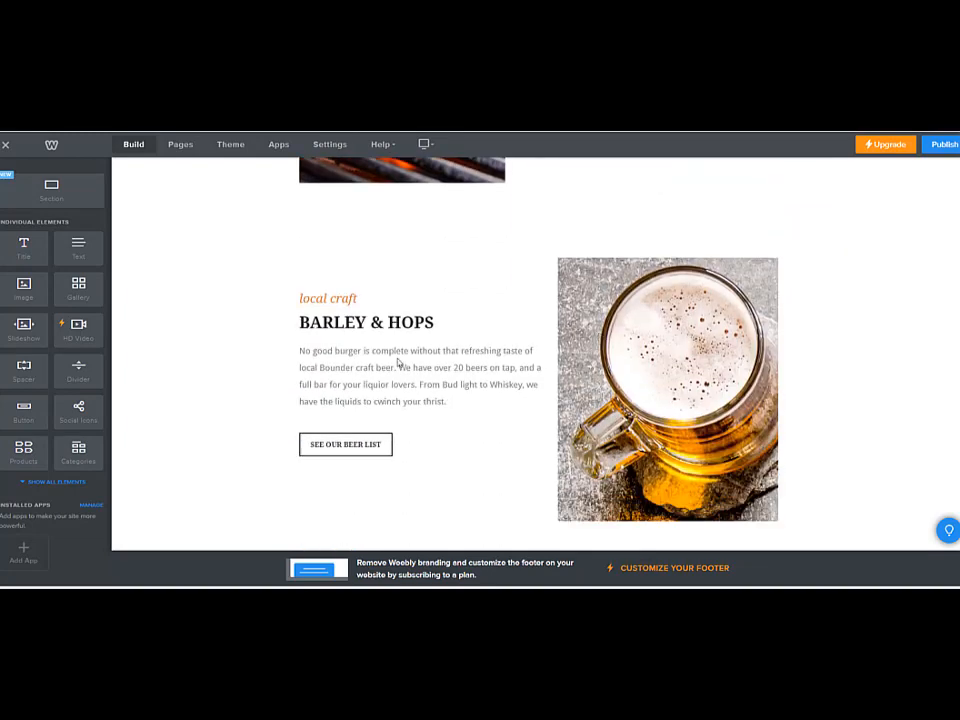
scroll(453, 369, "down", 2)
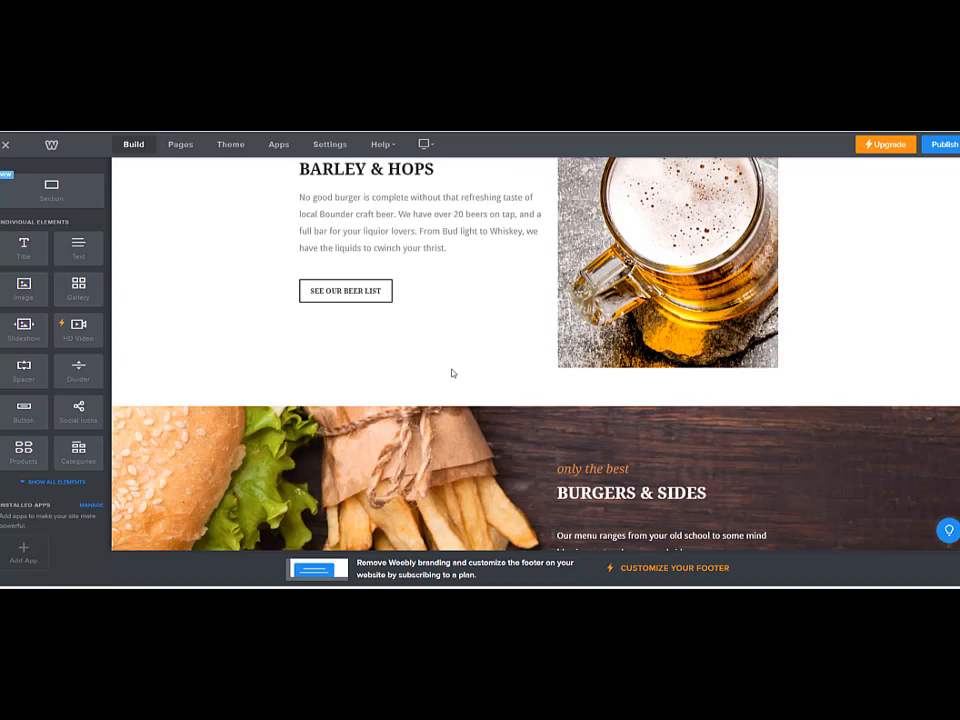
scroll(452, 373, "down", 1)
scroll(487, 352, "down", 2)
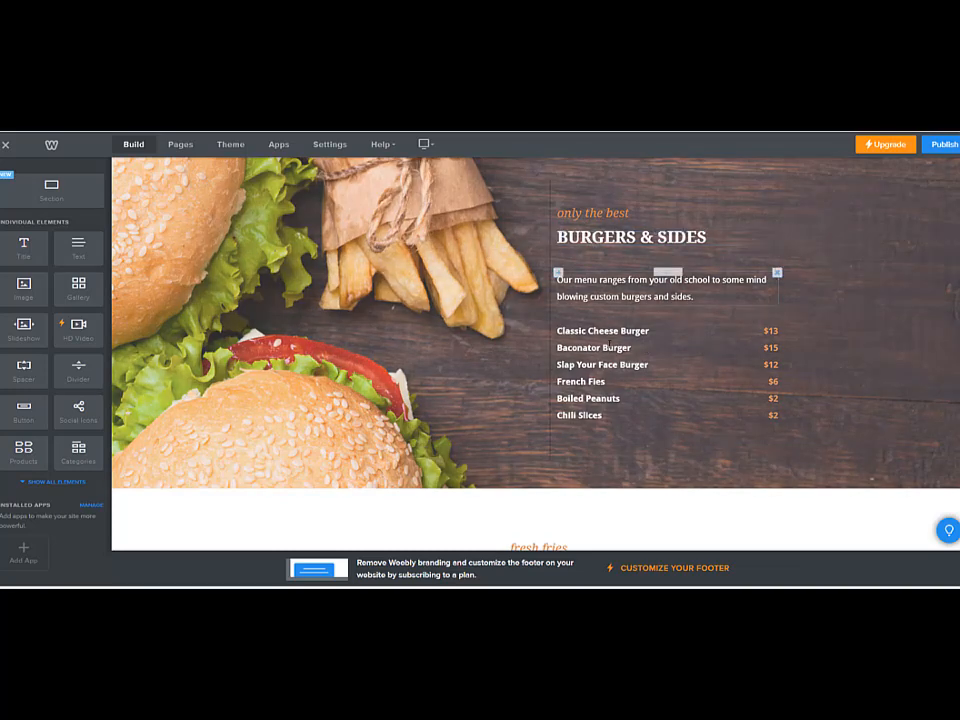
left_click(627, 337)
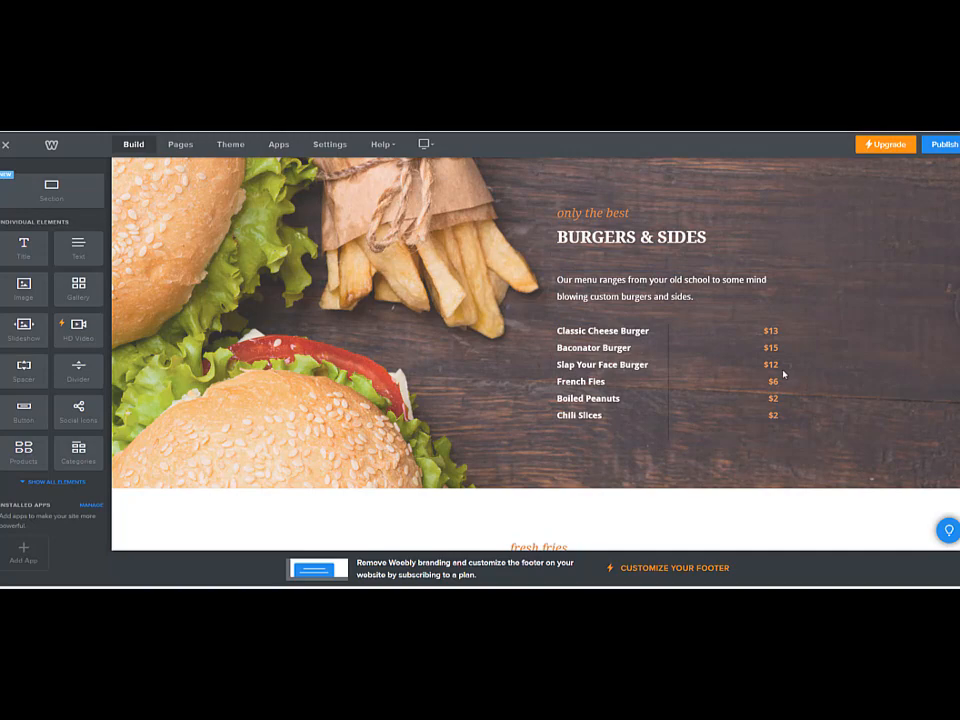
left_click(778, 374)
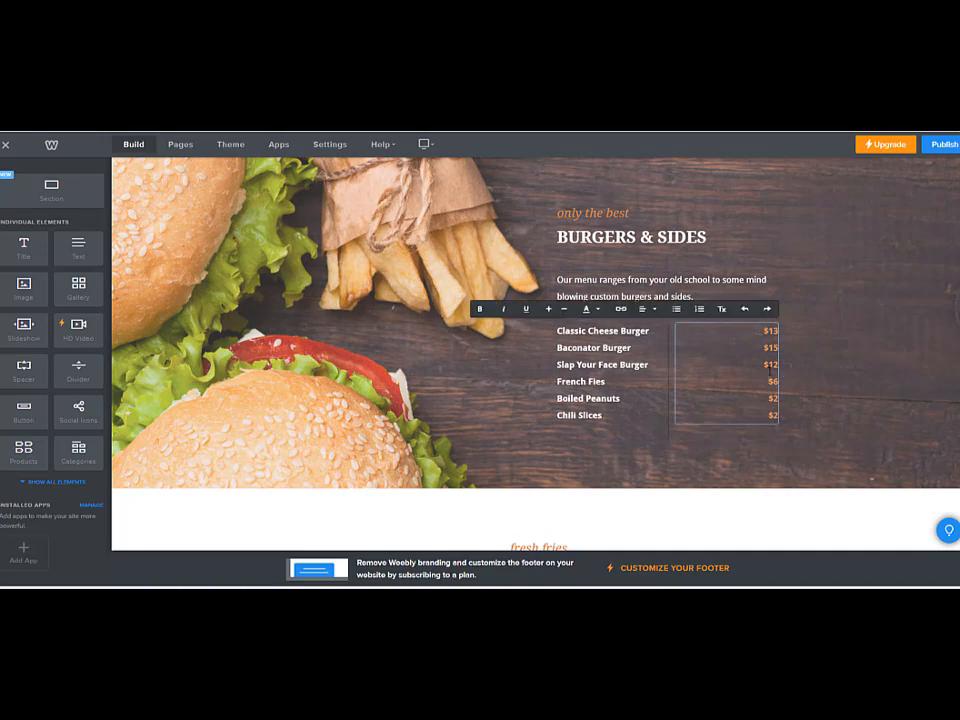
scroll(430, 401, "down", 6)
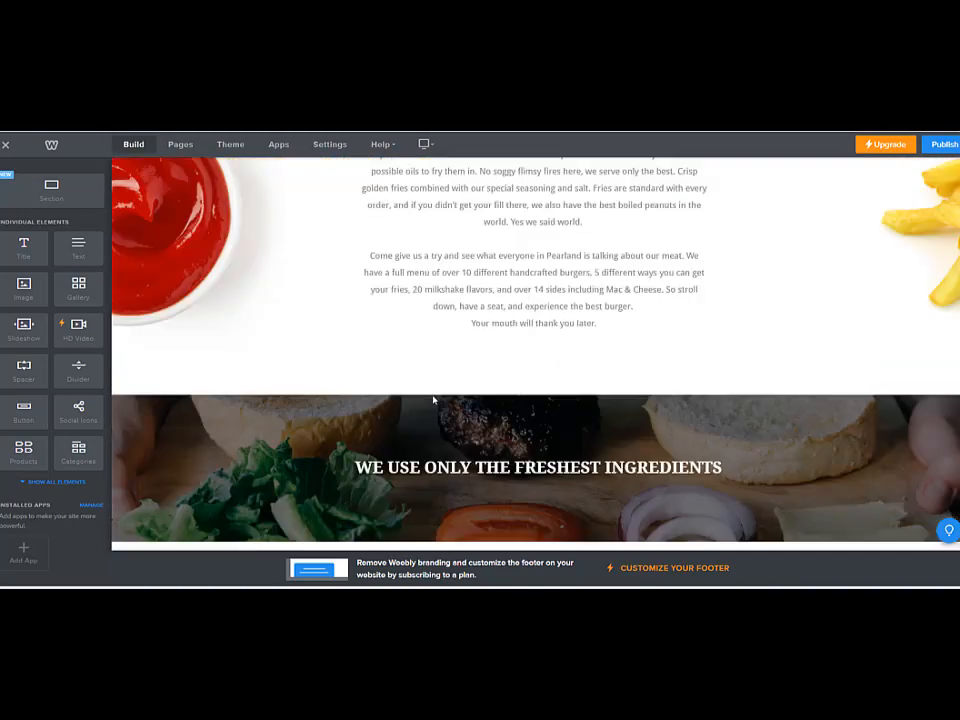
scroll(443, 398, "down", 4)
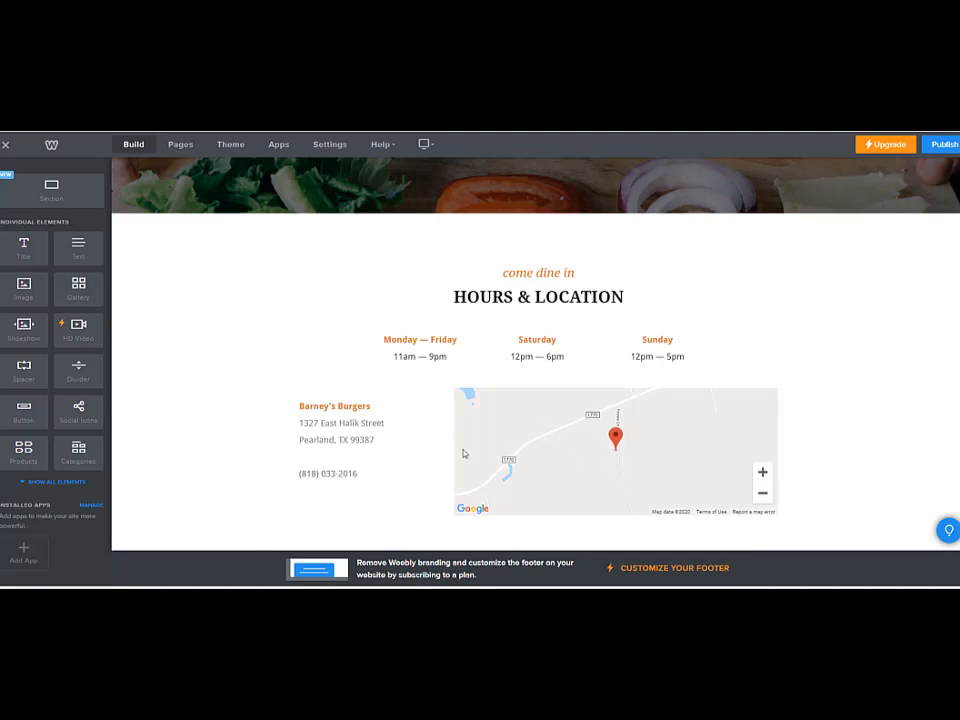
left_click(536, 421)
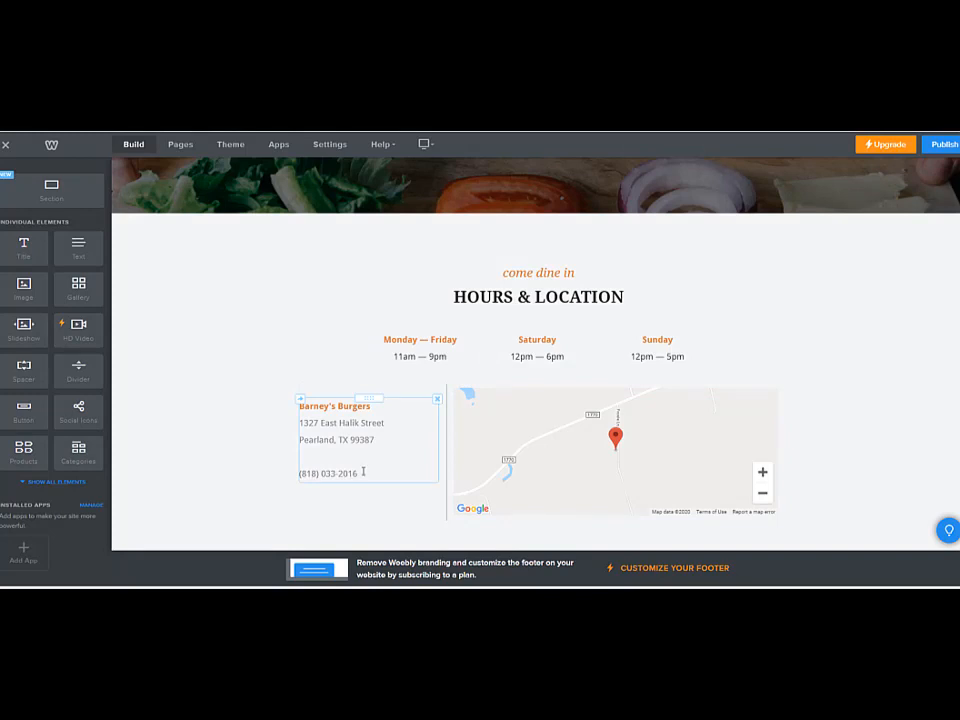
left_click_drag(304, 422, 323, 440)
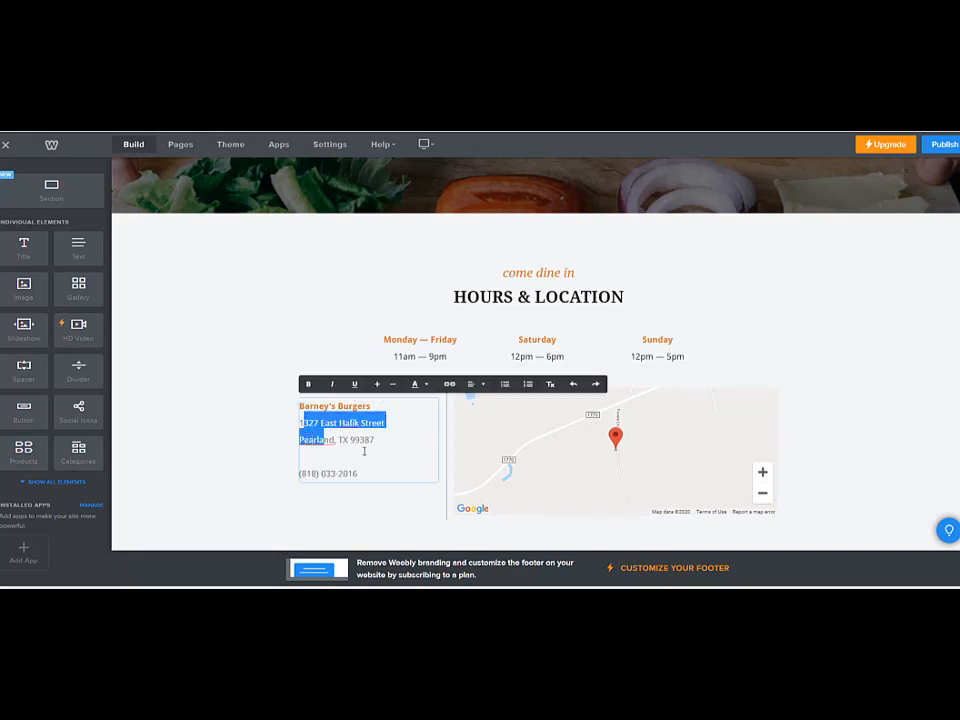
left_click(364, 455)
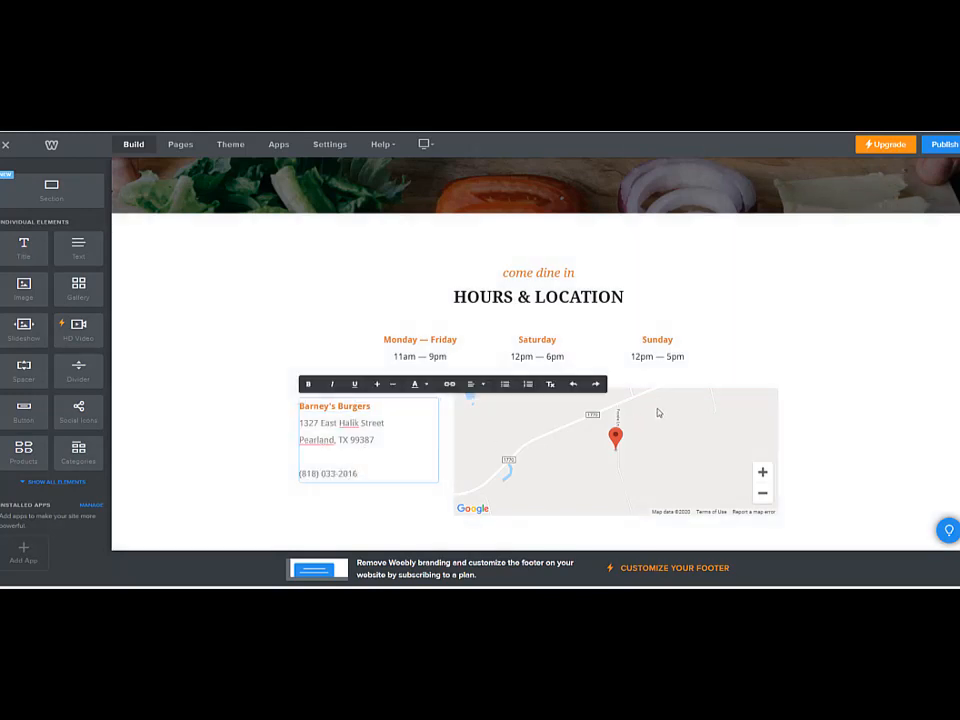
Set the Hours & Location map's address to the one copied from the TIN'z BURGER MARKET listing in Google Maps
left_click(655, 411)
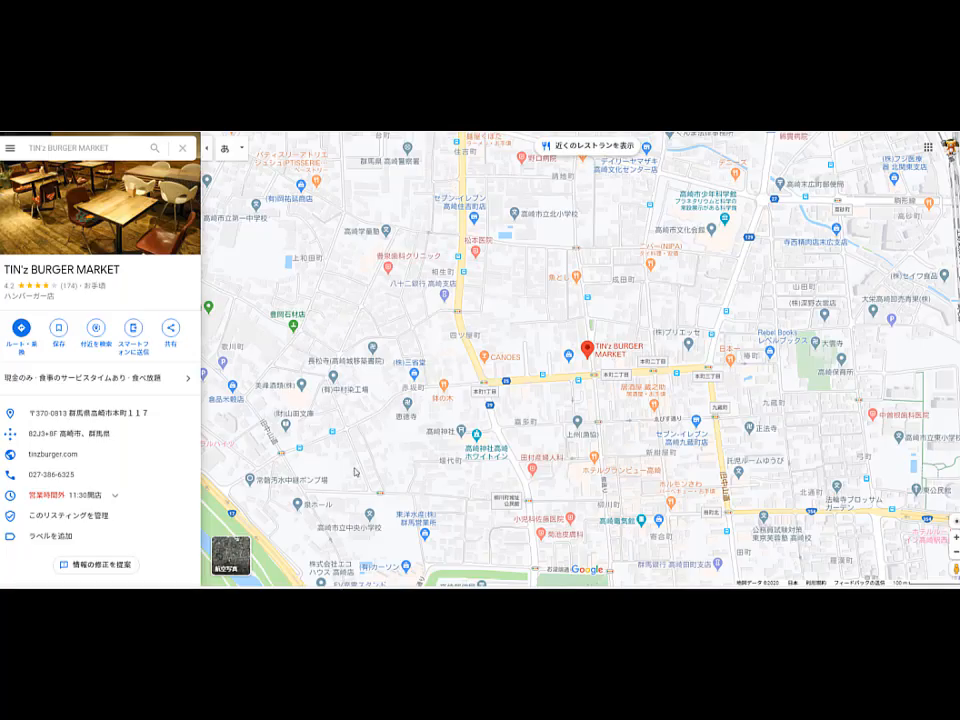
left_click(183, 414)
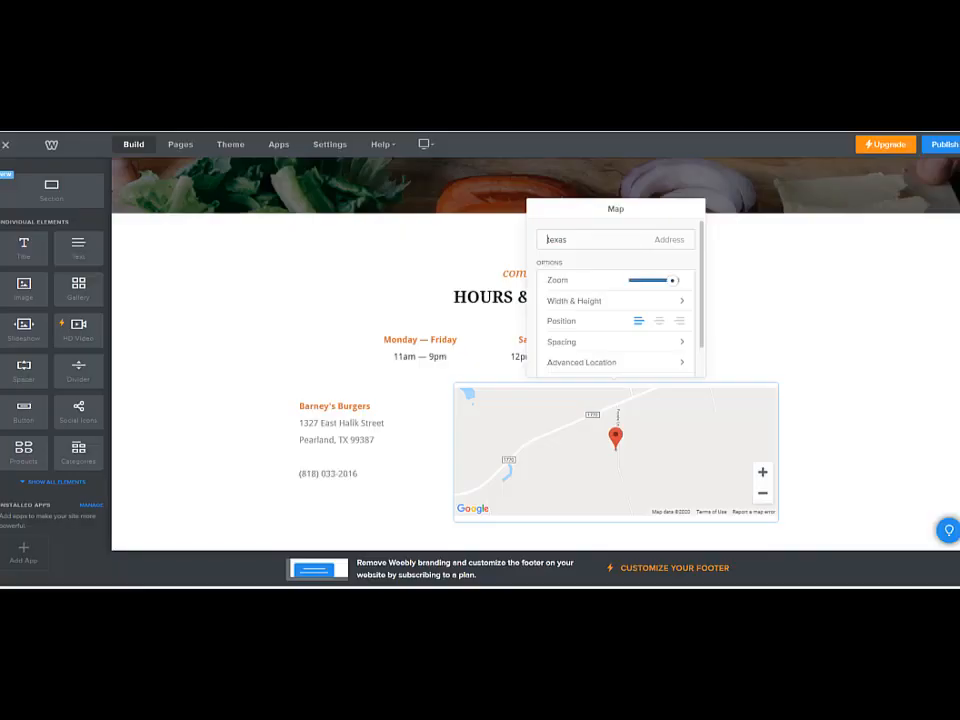
left_click_drag(568, 240, 537, 242)
key("ctrl+v")
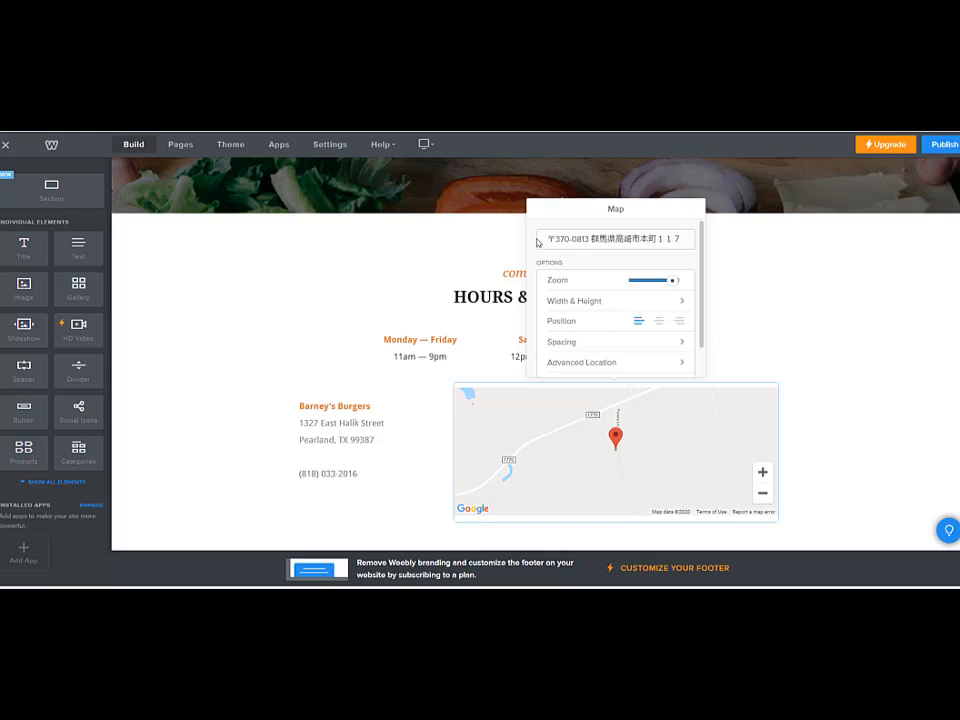
left_click(558, 430)
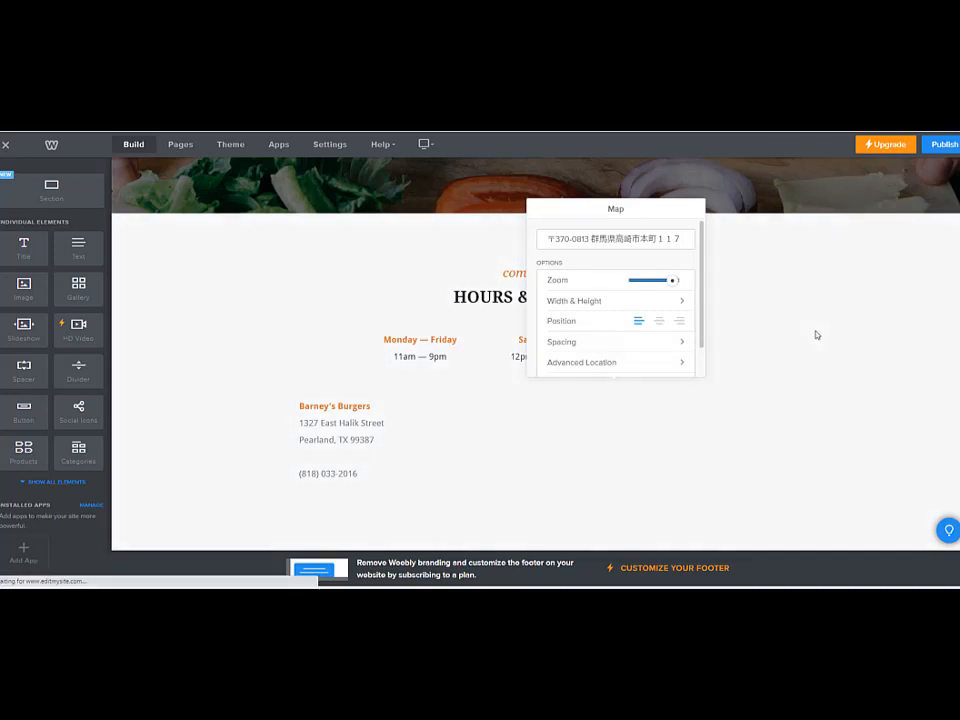
left_click(431, 508)
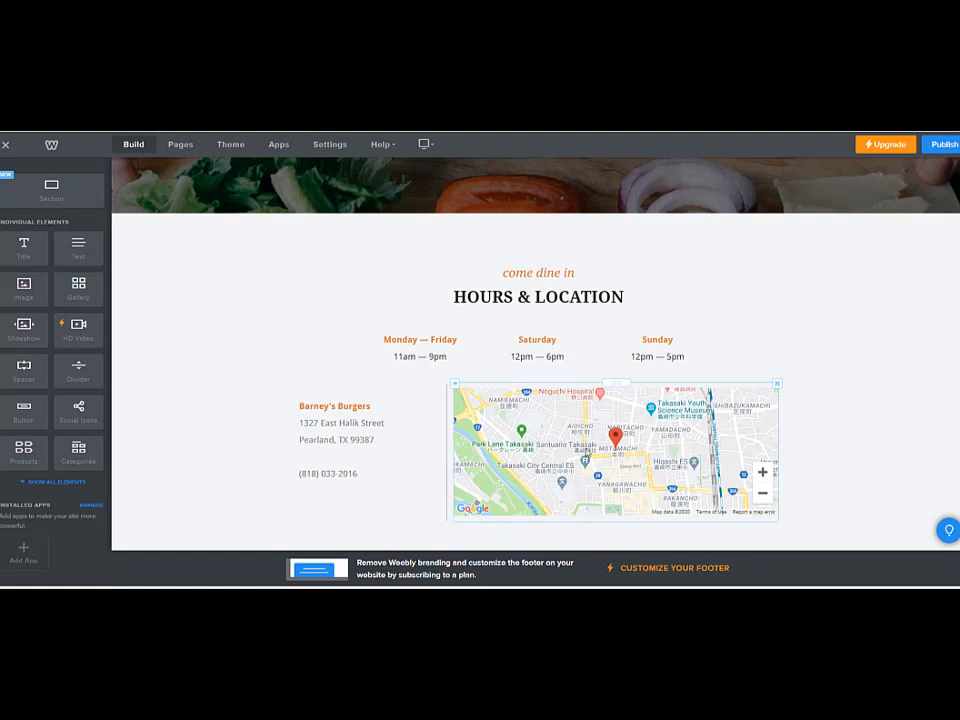
Replace the Barney's Burgers name and two address lines beside the Hours & Location map with "English"
left_click_drag(350, 463, 275, 394)
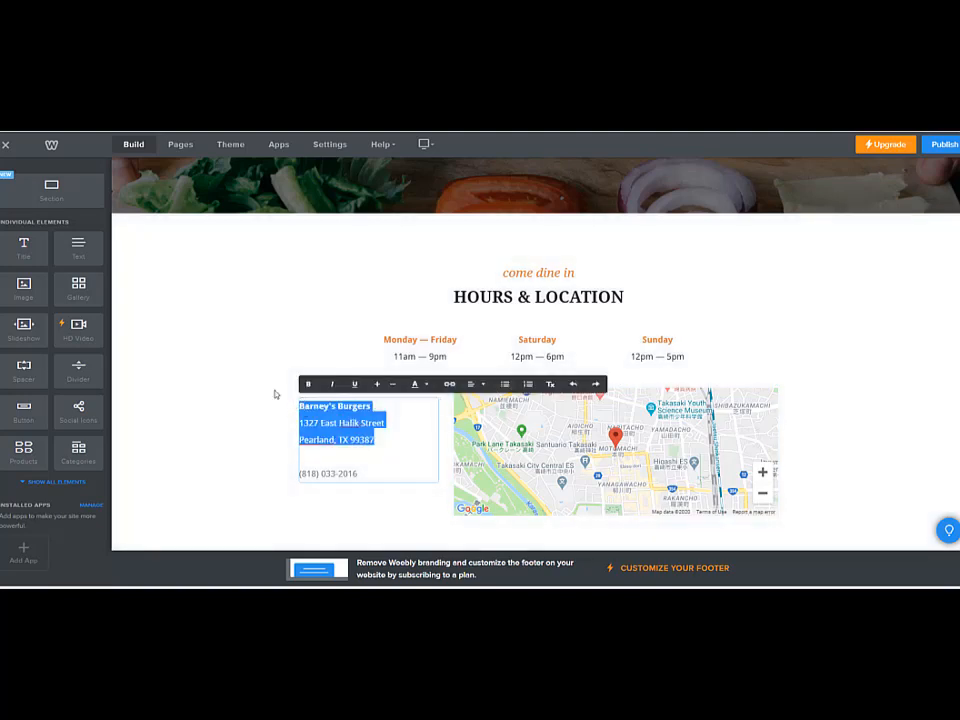
type("English")
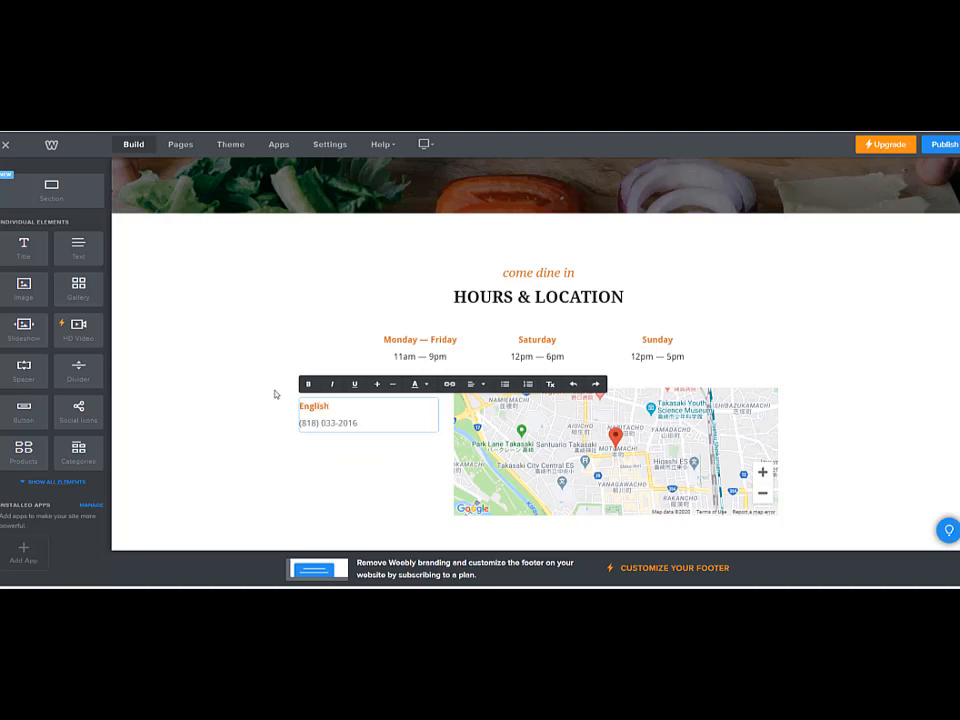
left_click(270, 399)
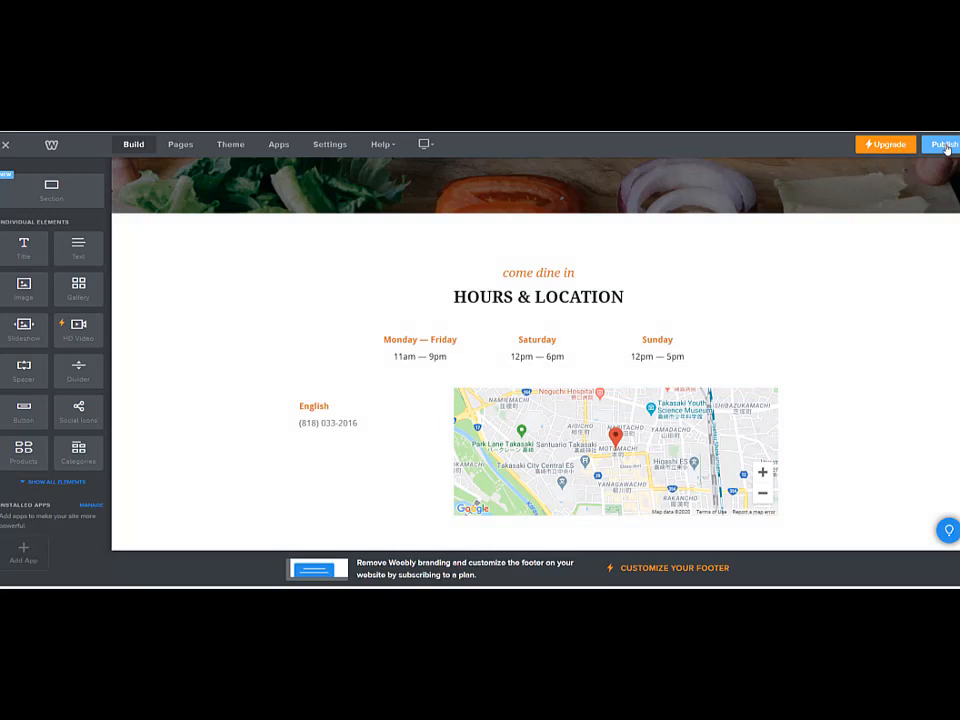
Publish the website, searching for a domain made from the site owner's name and choosing the free weebly.com subdomain
left_click(945, 146)
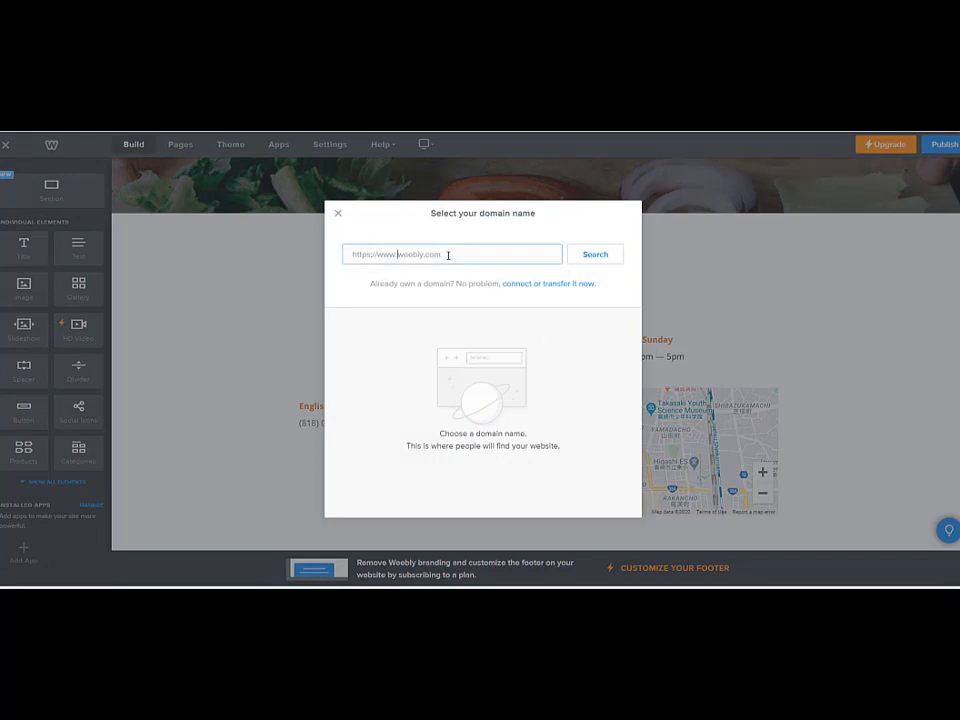
type("Simon Sensei")
left_click(595, 254)
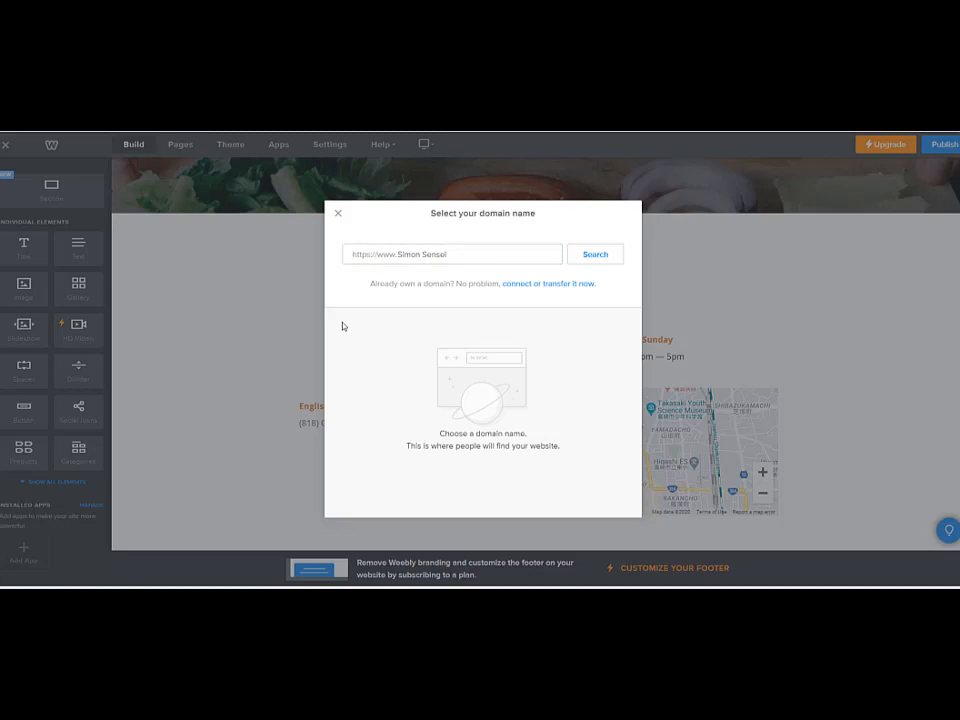
left_click(598, 256)
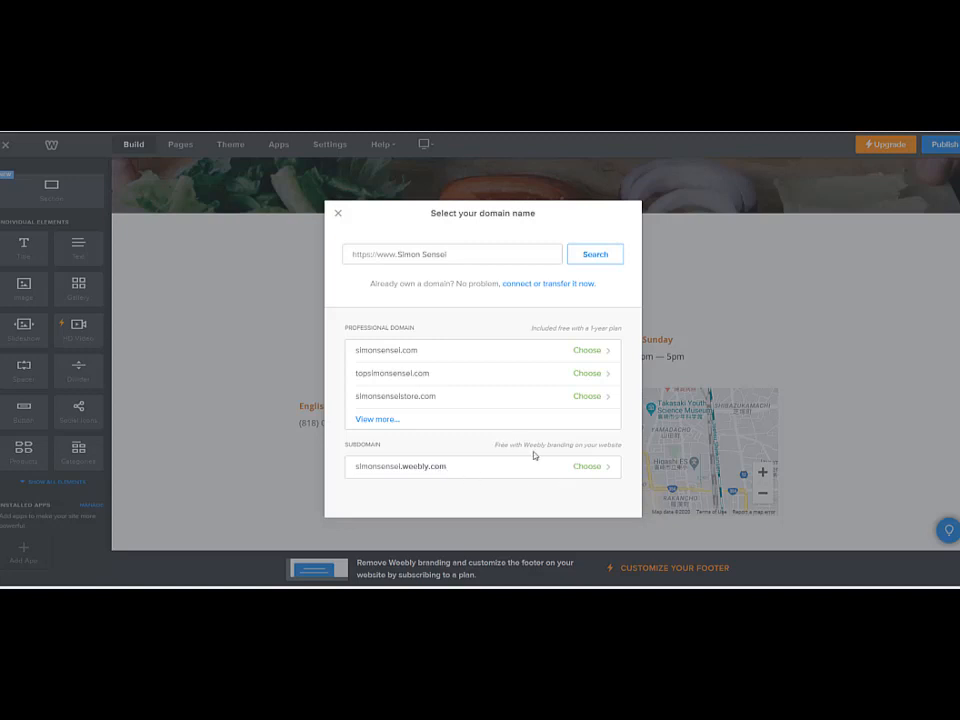
left_click(595, 468)
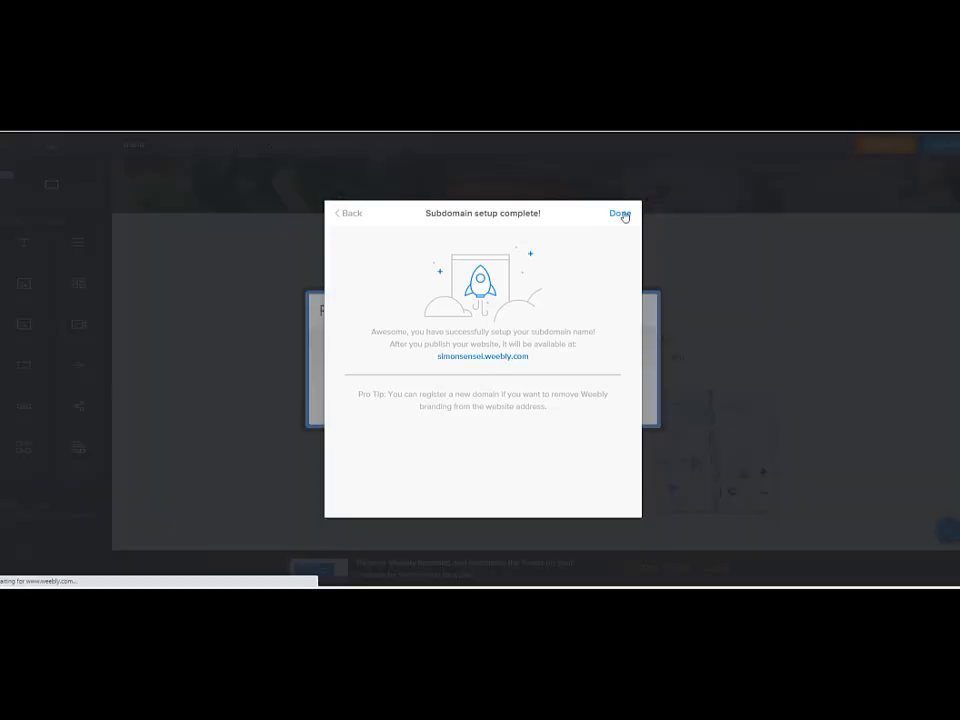
left_click(622, 214)
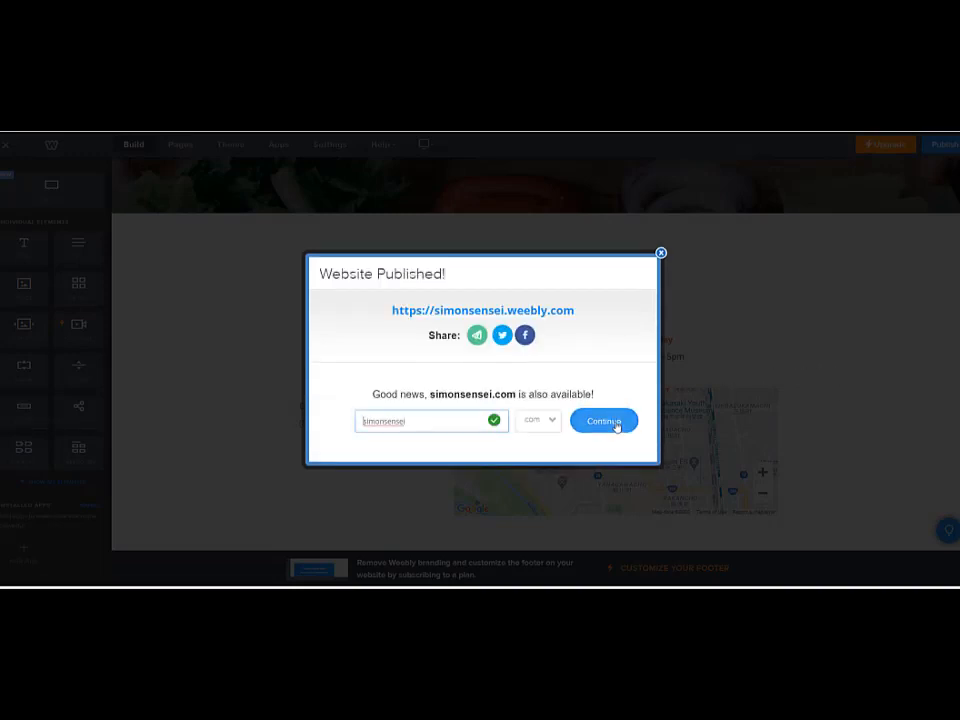
Open the published website and review it from the header image down to the Hours & Location map
left_click(540, 314)
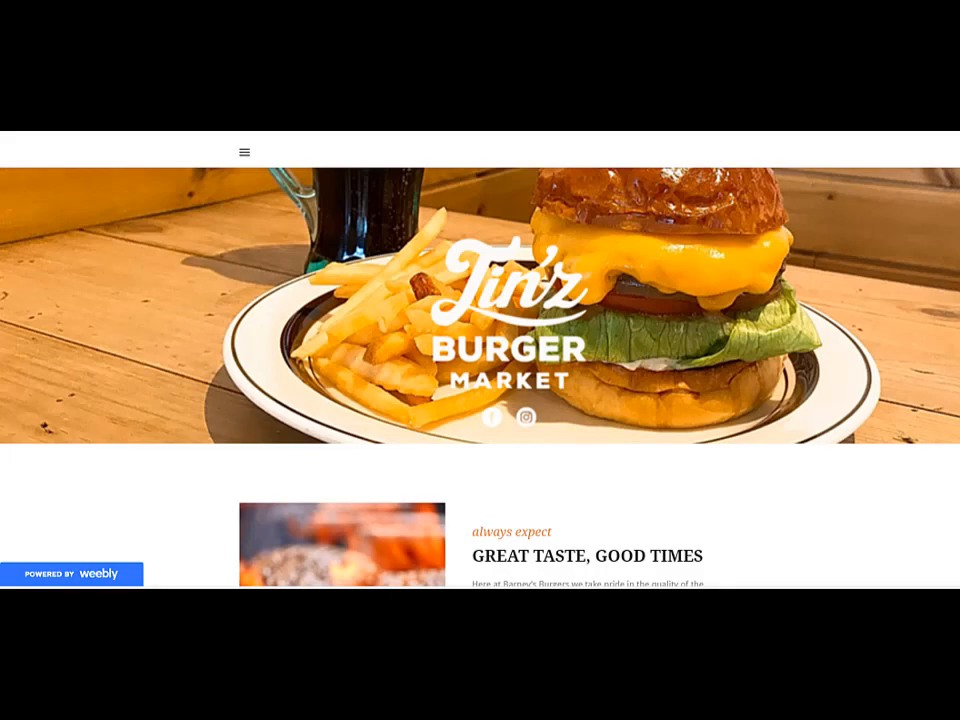
scroll(480, 360, "down", 10)
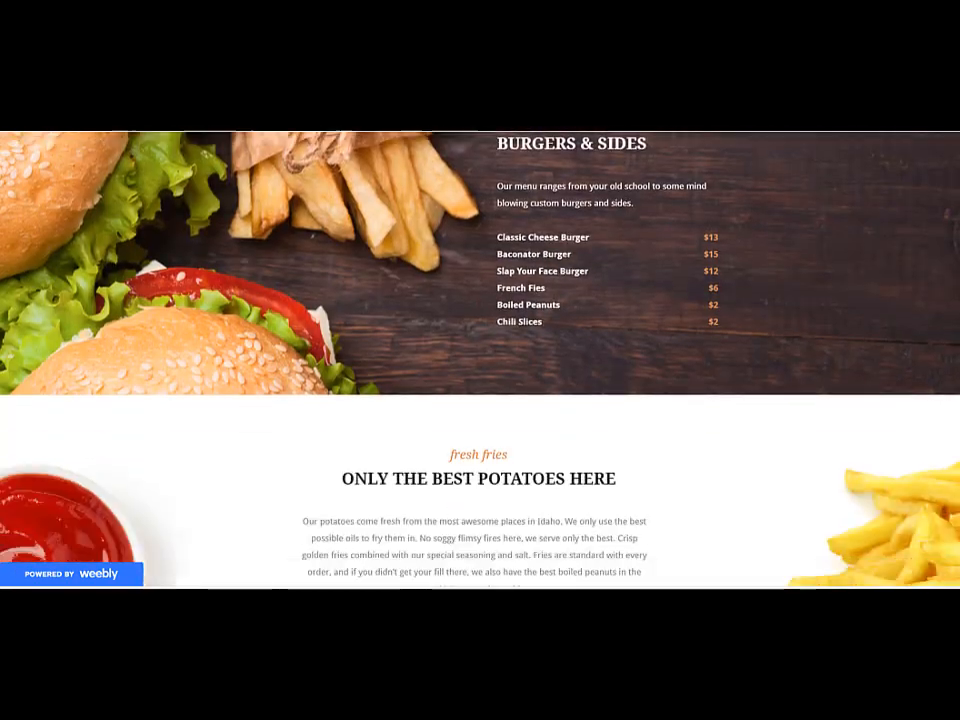
scroll(536, 445, "down", 10)
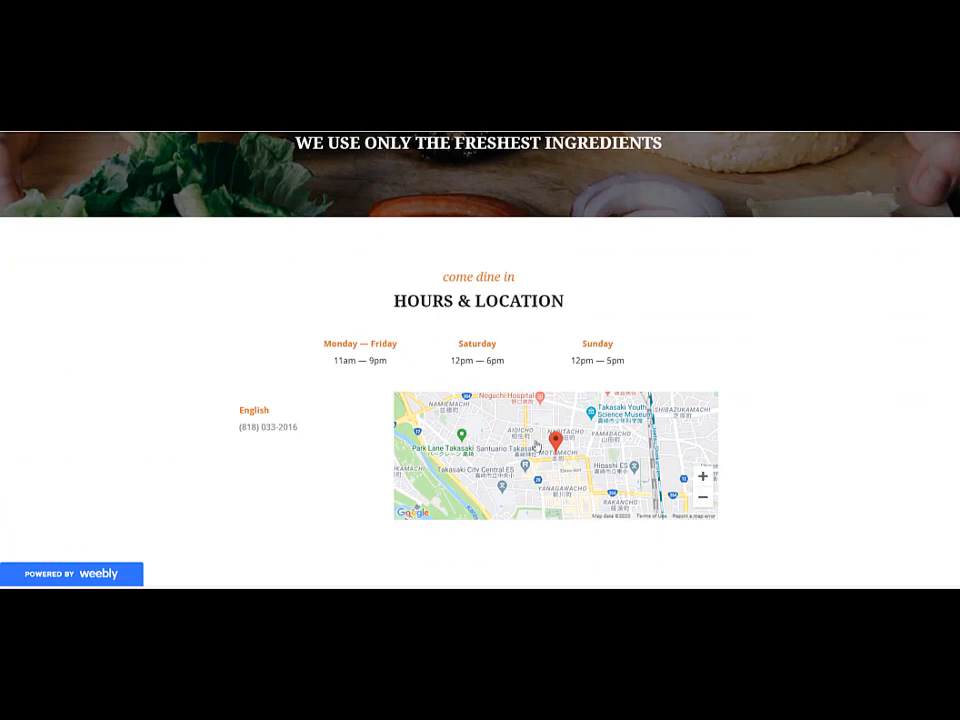